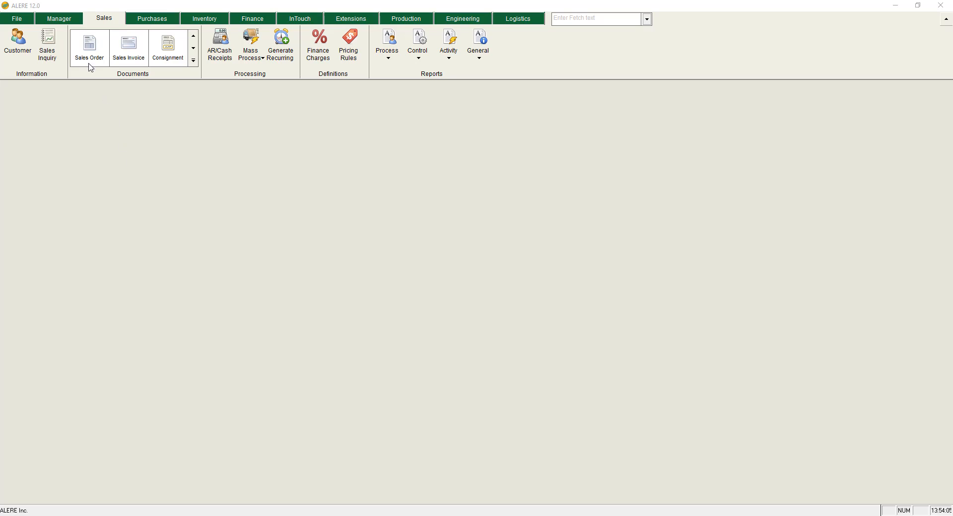
Step: Start an email automation rule with the ID ONE and the description Company Default
left_click(60, 19)
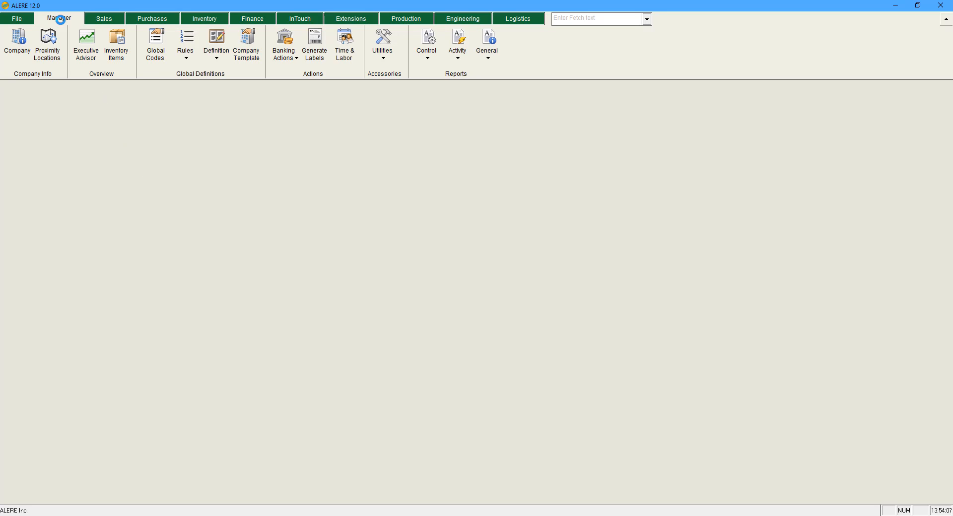
left_click(193, 40)
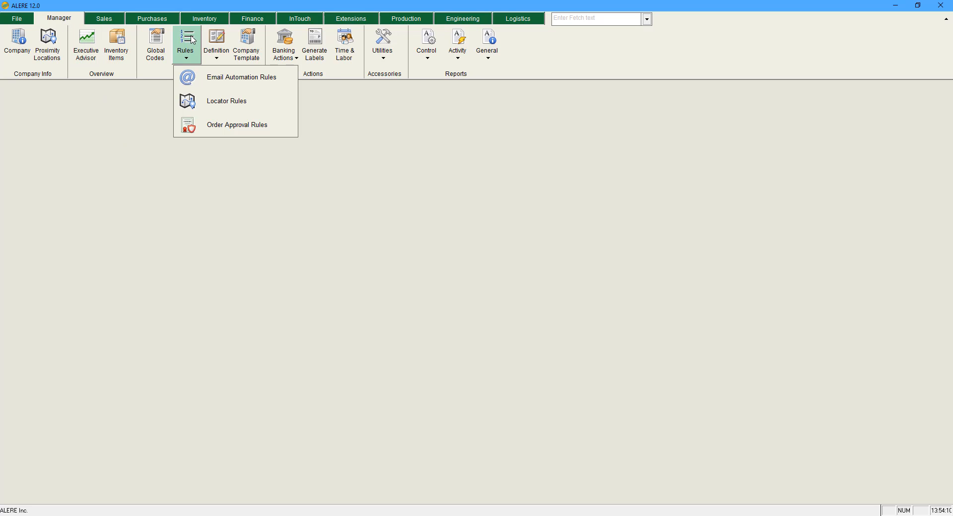
left_click(225, 80)
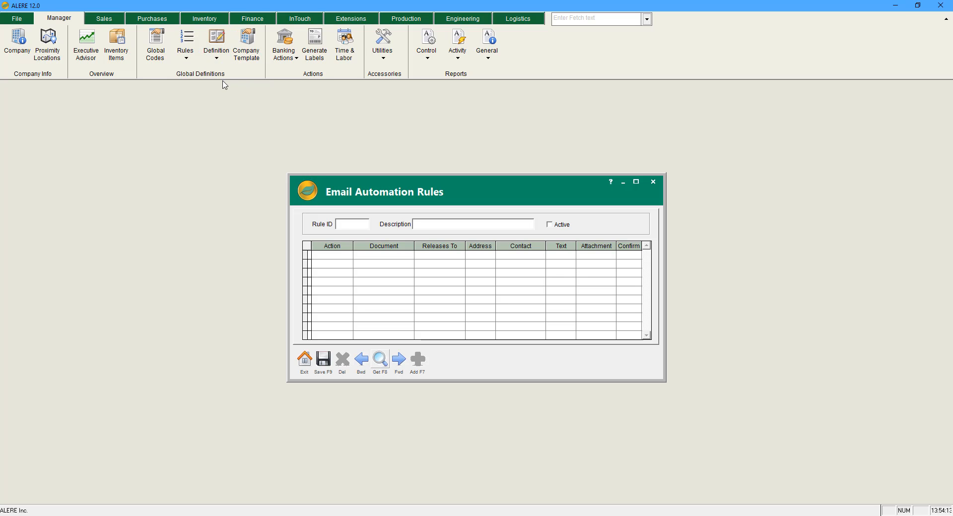
left_click(346, 226)
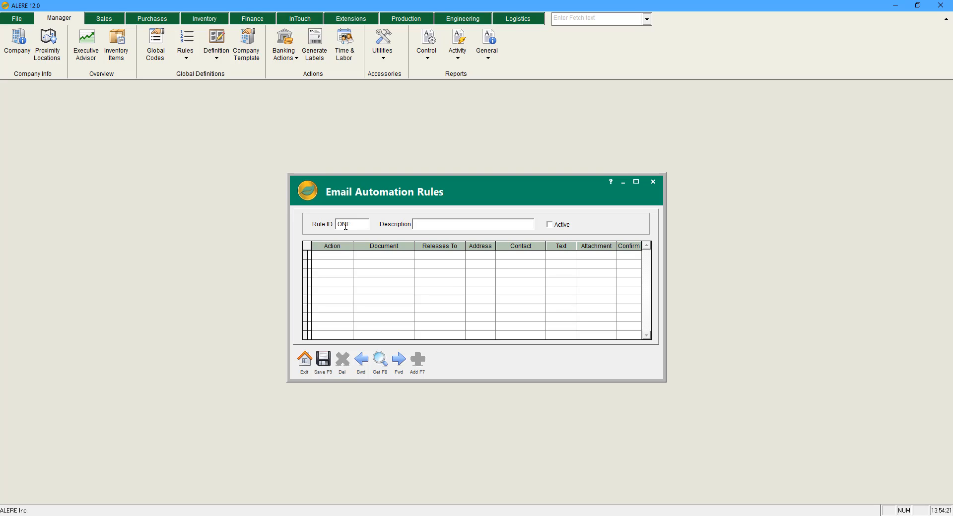
type("Com")
key("BackSpace")
Step: Add a first line to the rule with the action Accept and the document type Sales Order
left_click(346, 257)
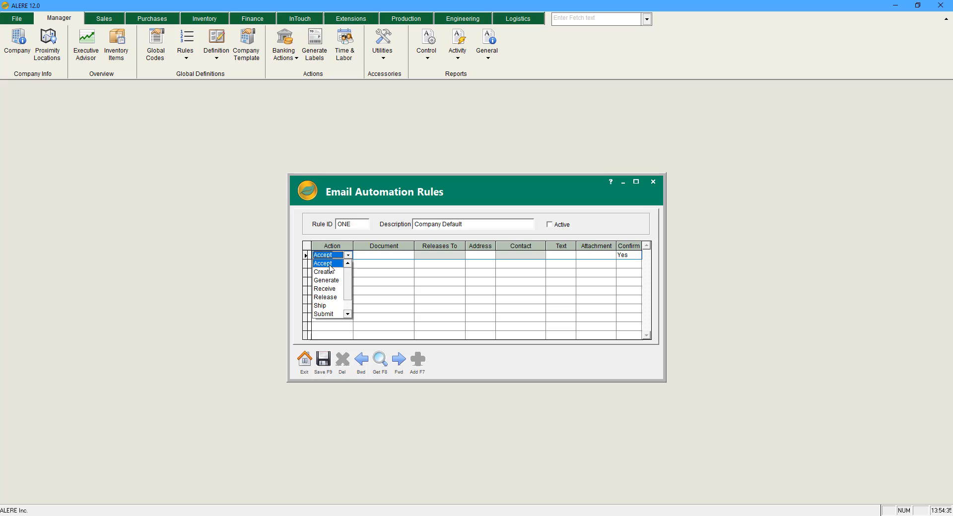
left_click(330, 266)
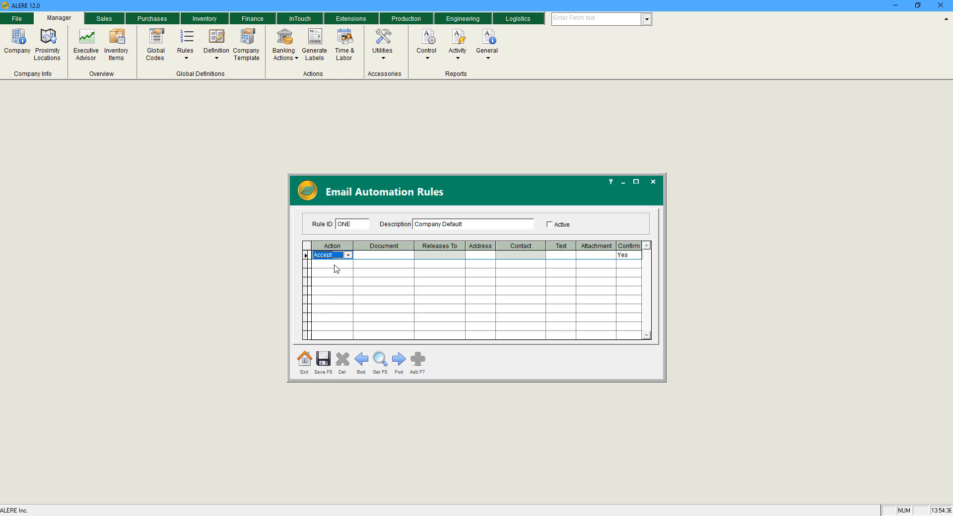
left_click(383, 254)
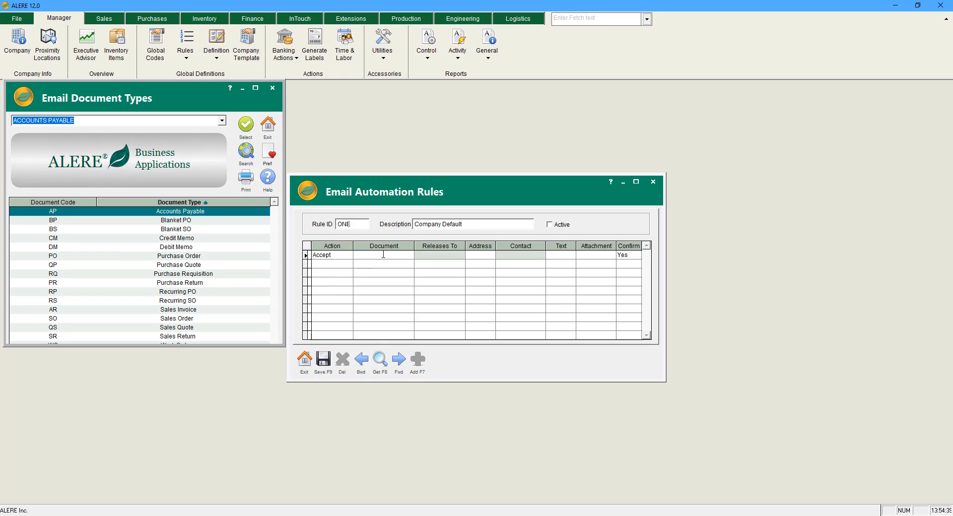
left_click(132, 319)
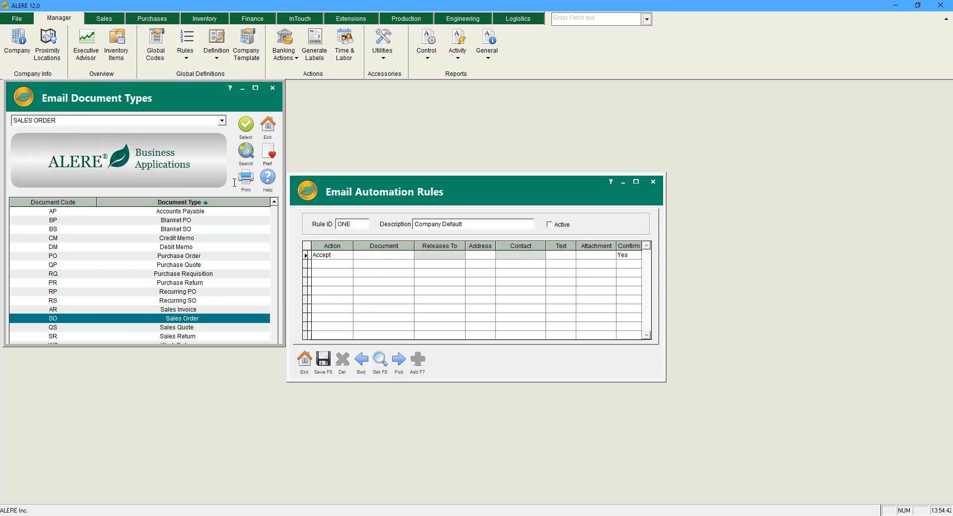
left_click(245, 127)
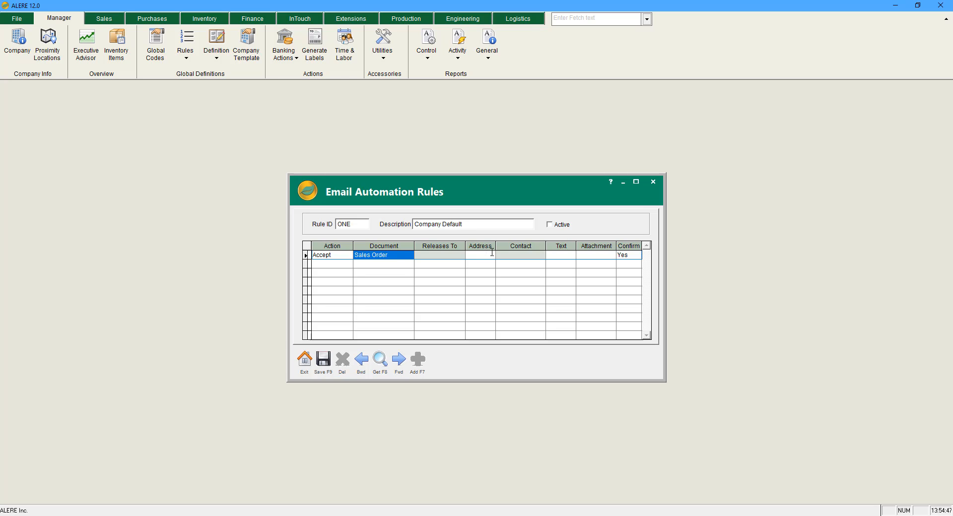
Step: Address the Accept line's email to Ship To and give it the CONF email text
left_click(487, 254)
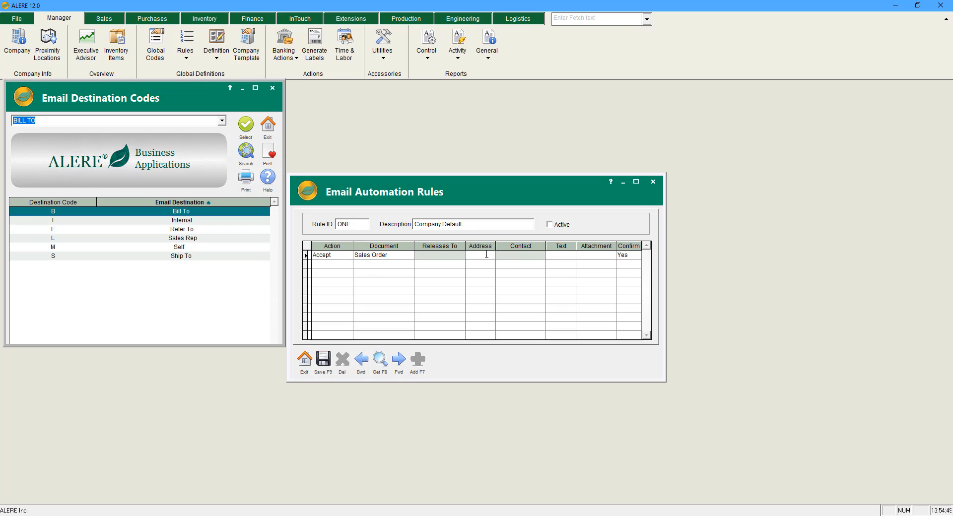
left_click(149, 256)
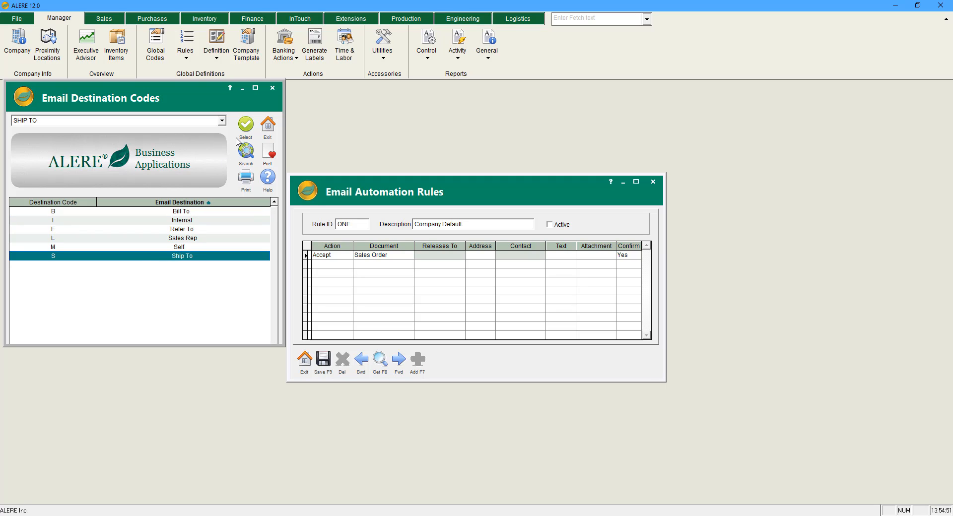
left_click(246, 124)
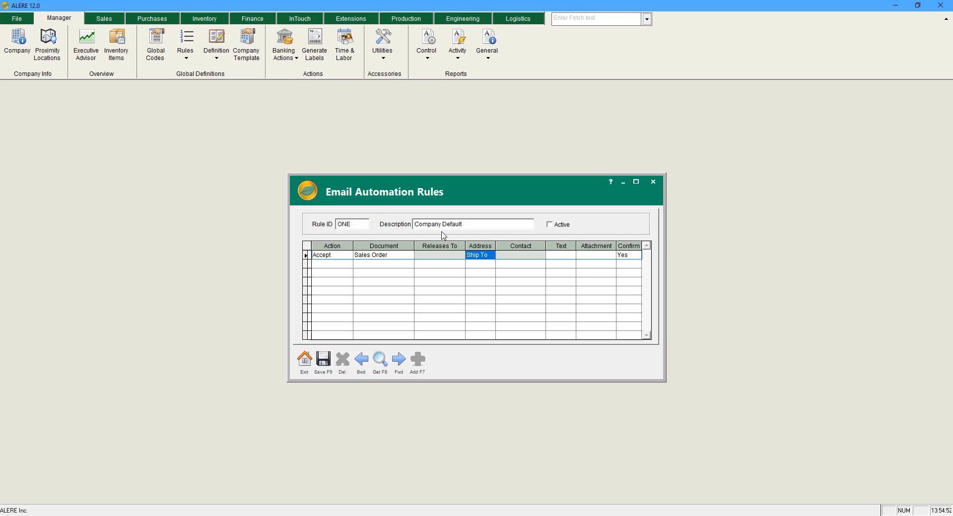
left_click(563, 255)
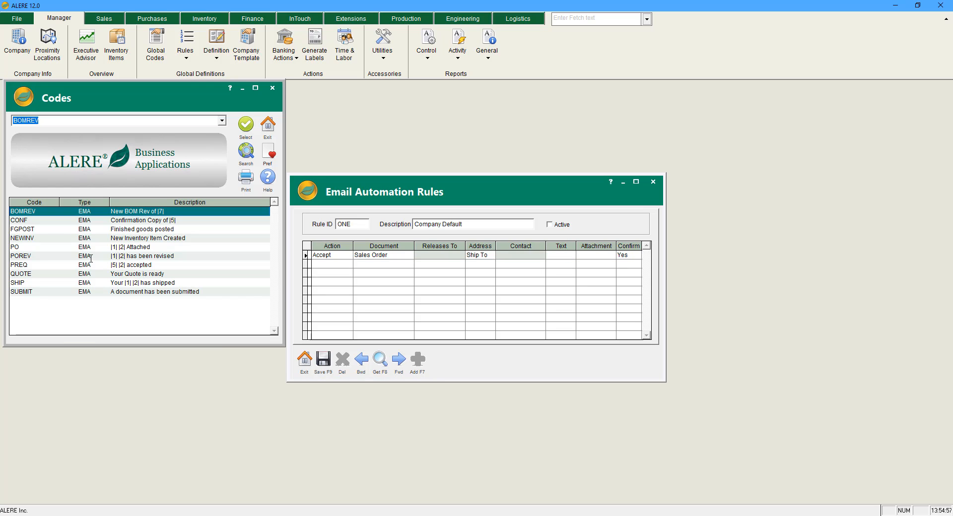
left_click(51, 221)
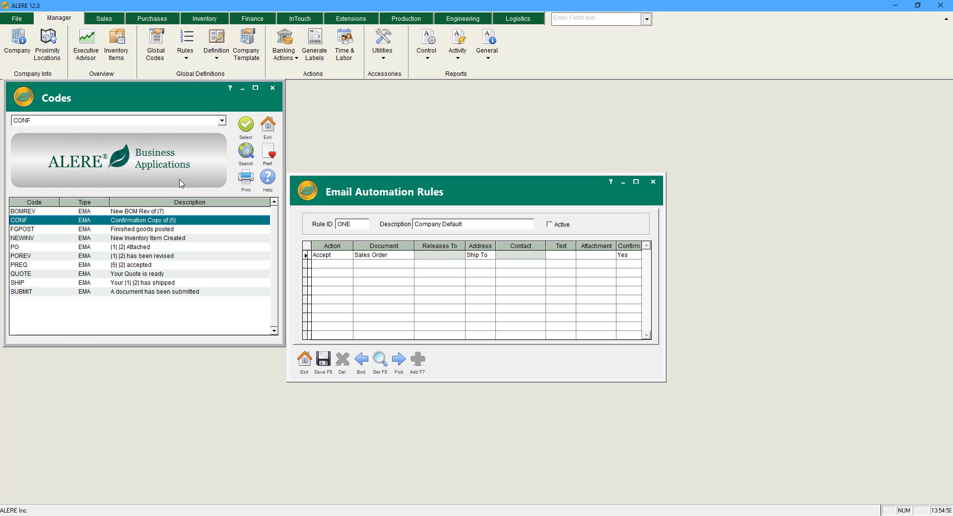
left_click(245, 127)
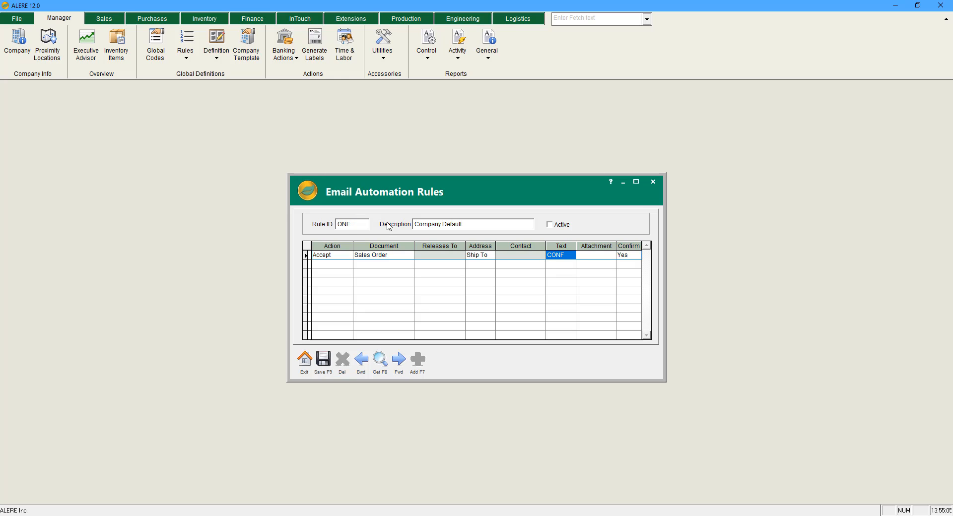
Step: Attach the SROPEN report to the Accept line, keep its confirmation at Yes, and save the rule
left_click(593, 253)
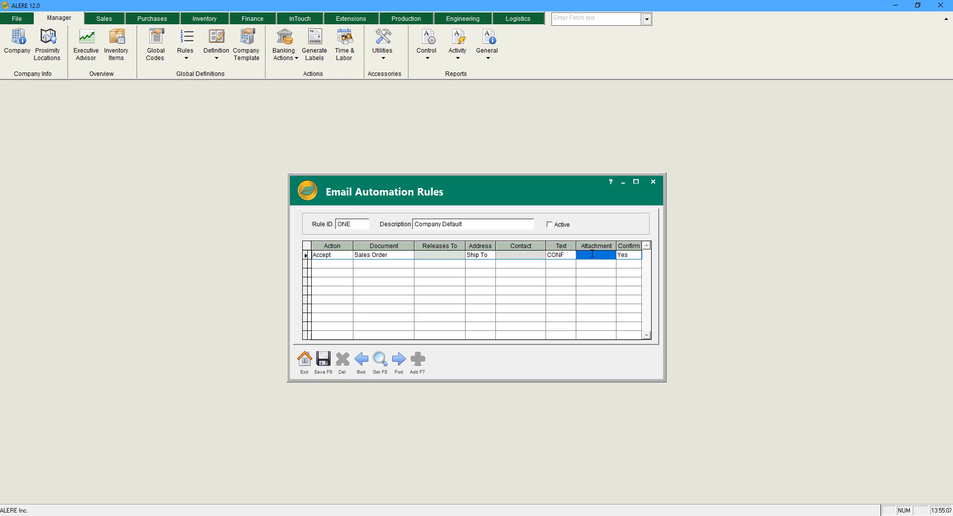
type("S")
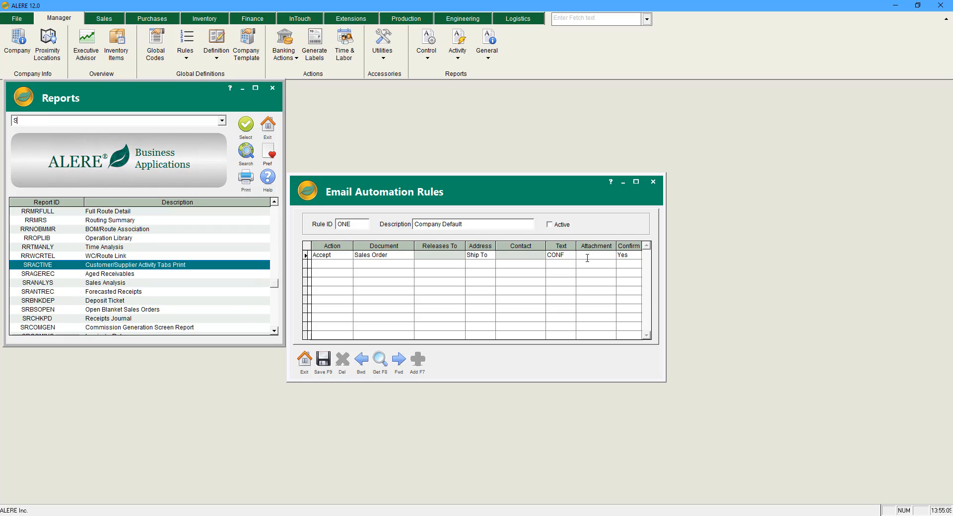
type("RO")
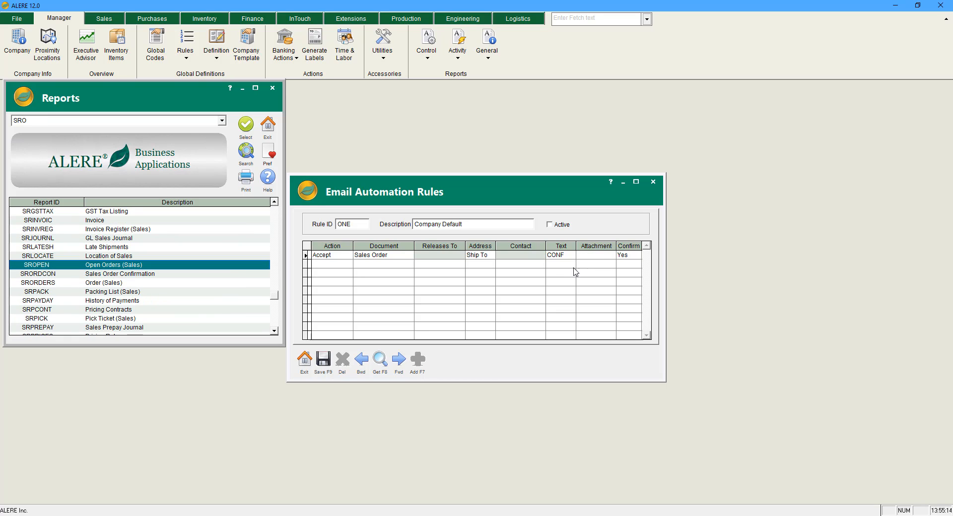
left_click(245, 127)
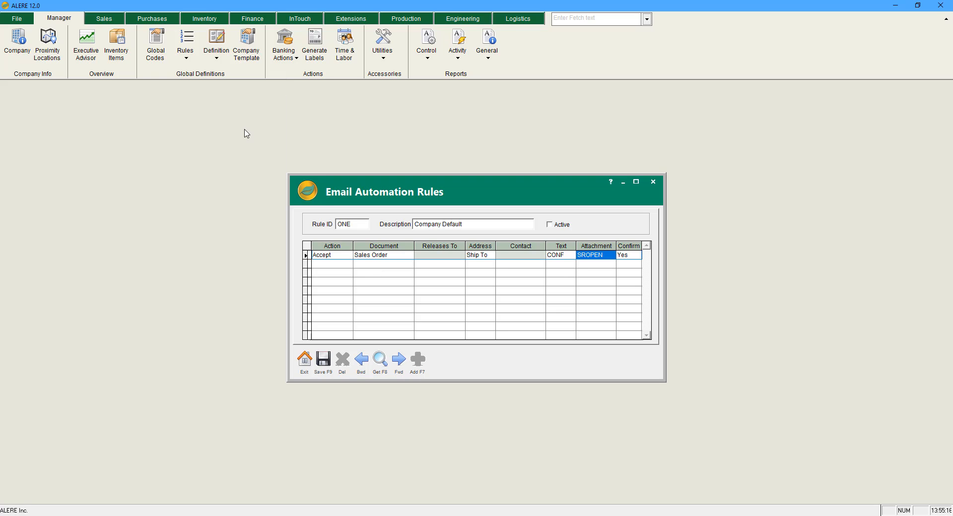
left_click(630, 255)
left_click(630, 267)
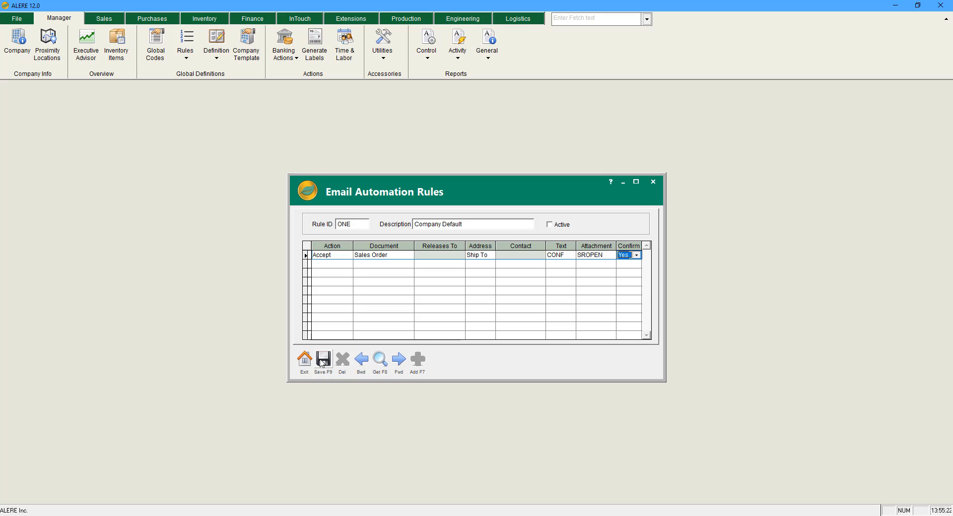
left_click(323, 362)
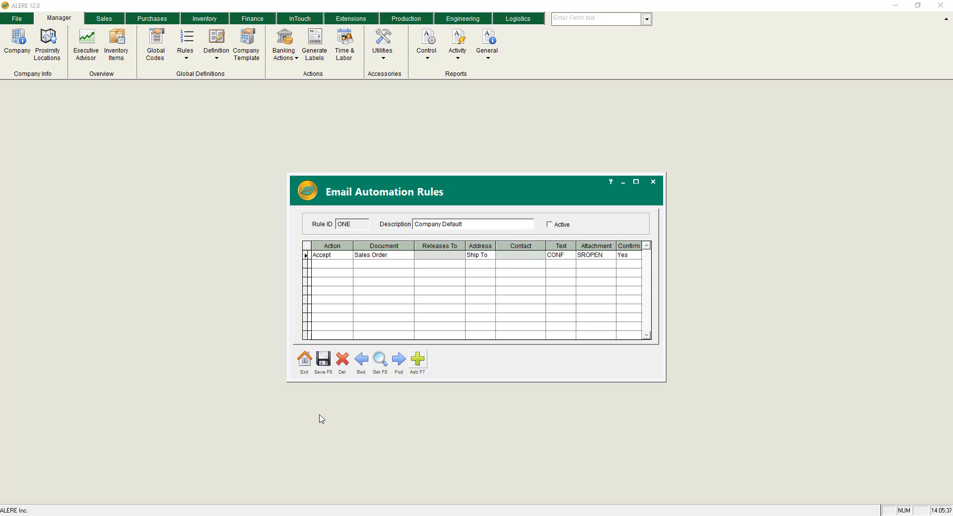
Step: Add a second line to the rule with the action Ship and the document type Sales Order
left_click(344, 264)
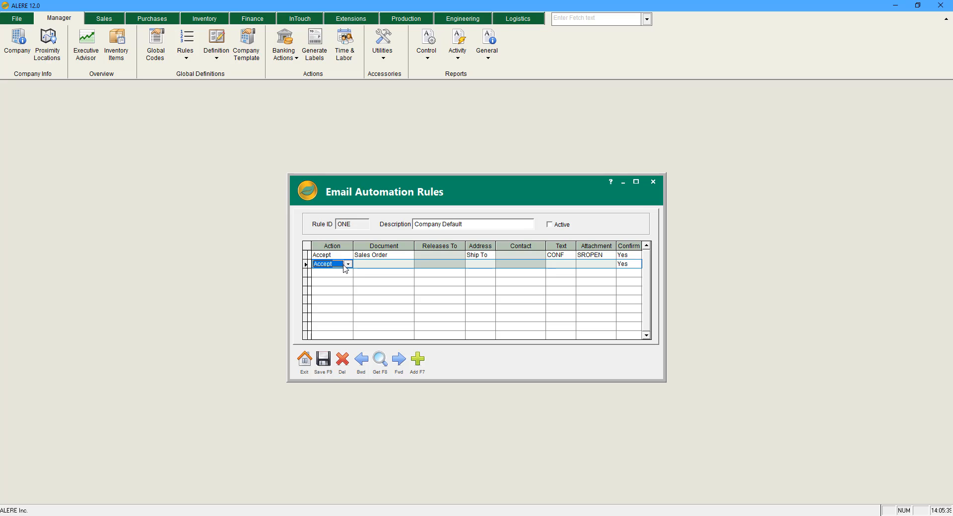
left_click(346, 265)
left_click(328, 320)
double_click(388, 265)
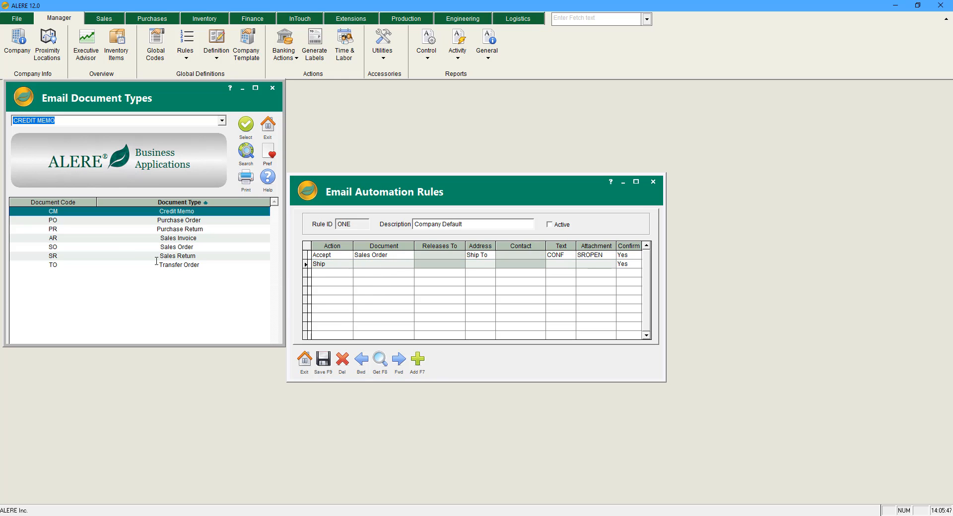
left_click(144, 247)
left_click(245, 124)
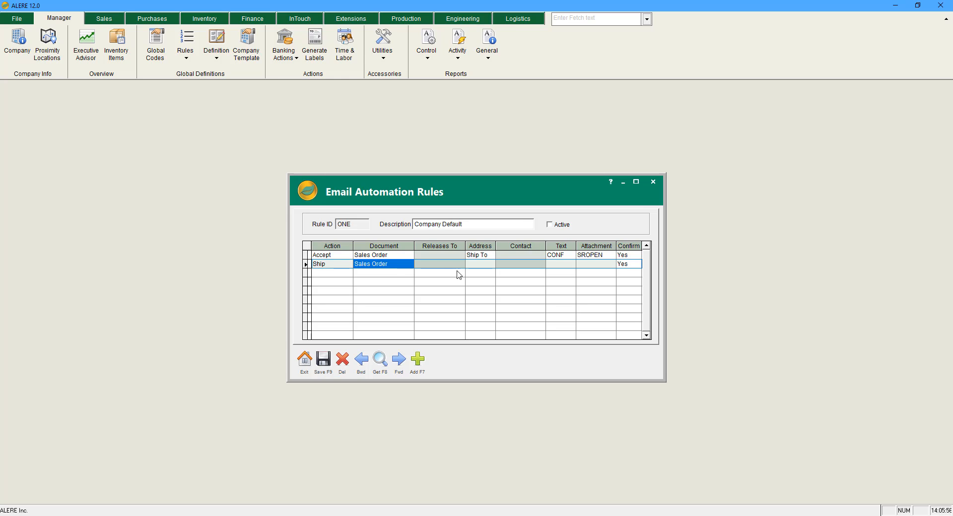
Step: Address the Ship line's email to Ship To and give it the SHIP email text
double_click(472, 264)
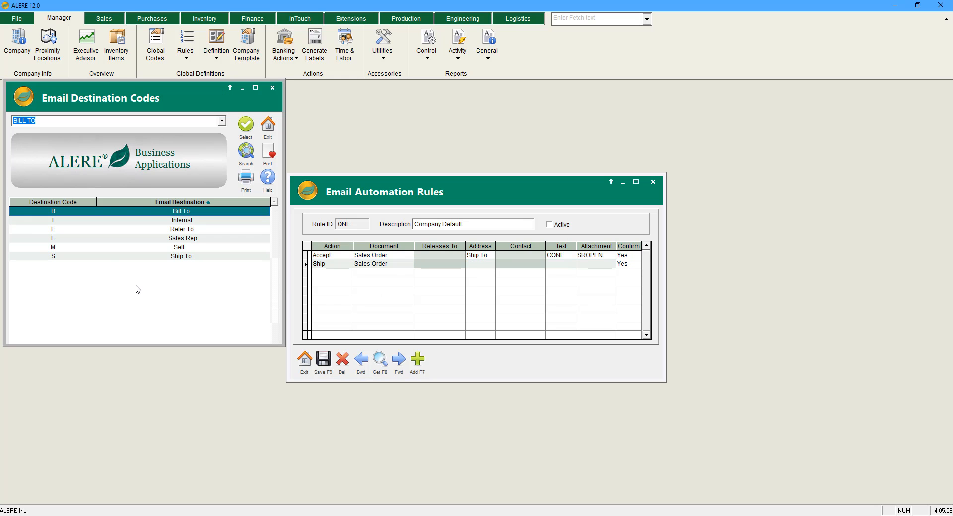
left_click(92, 255)
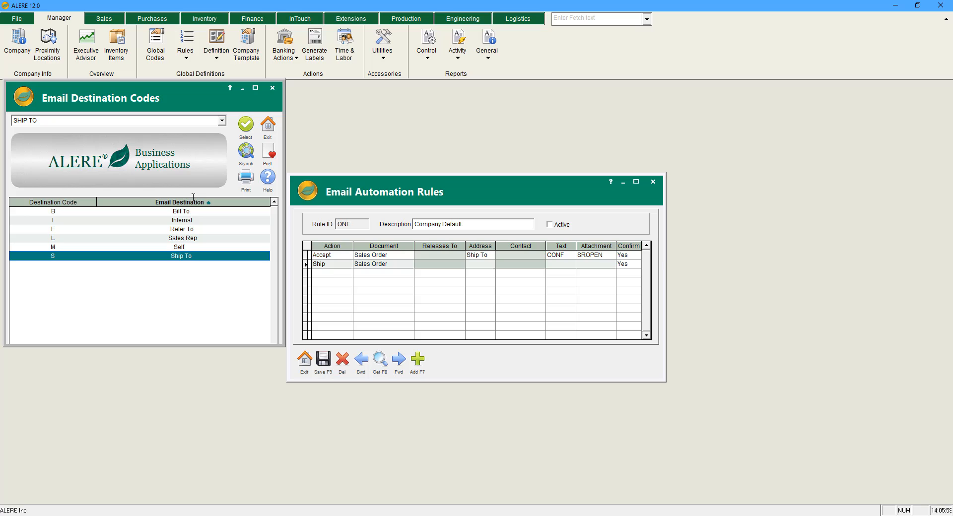
left_click(245, 124)
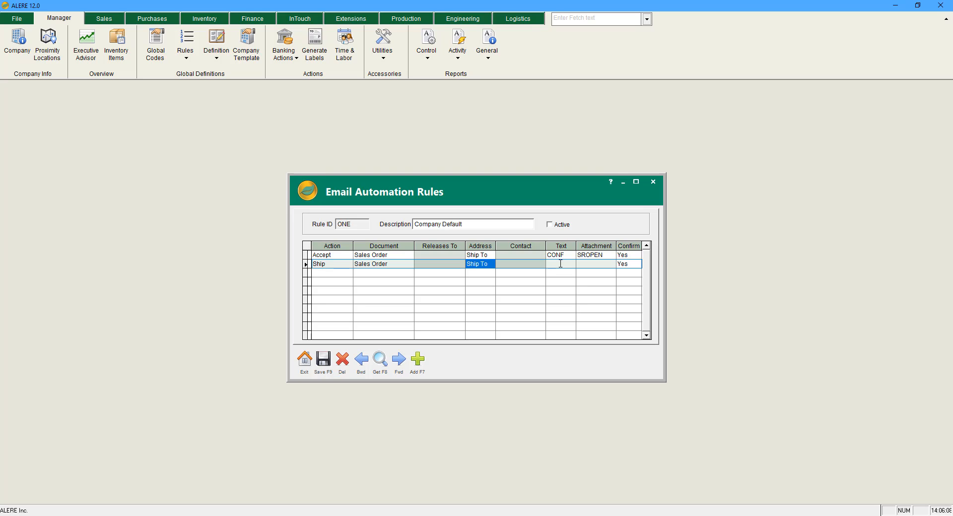
double_click(560, 264)
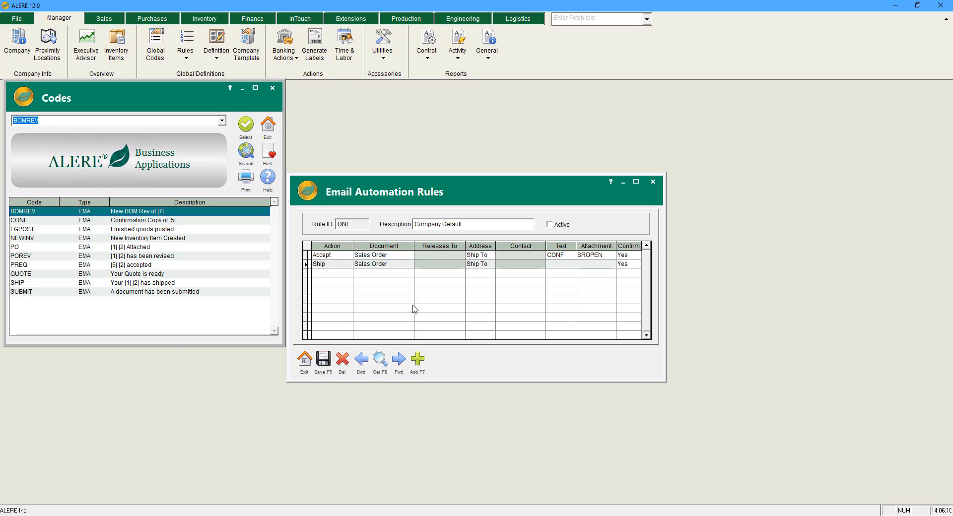
left_click(34, 282)
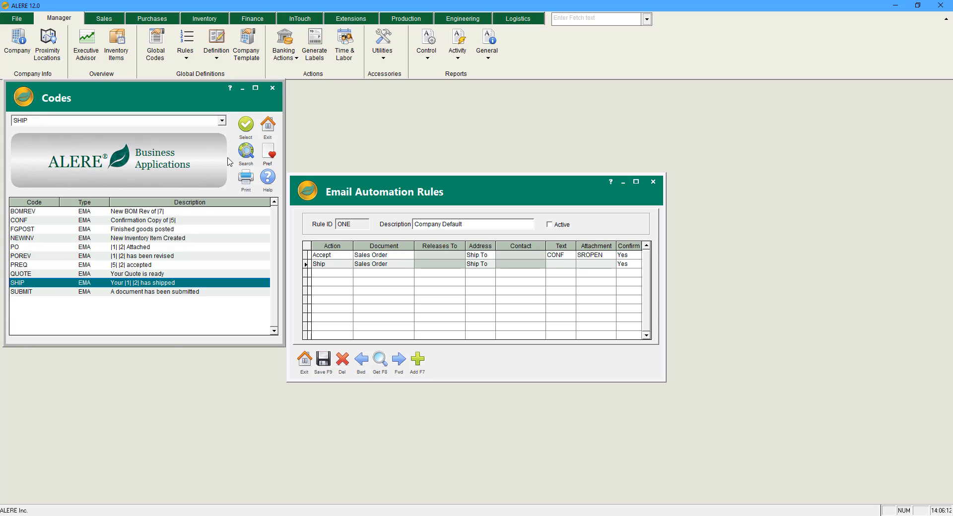
left_click(245, 125)
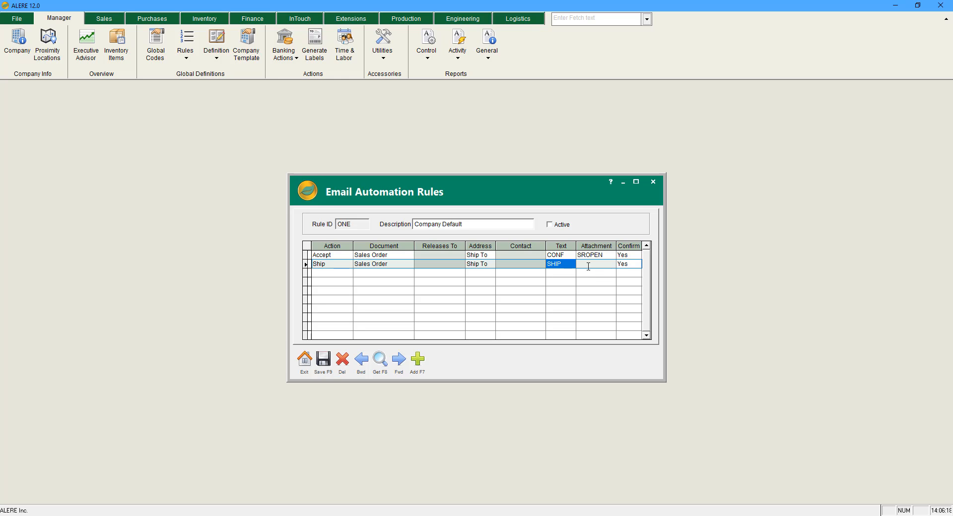
Step: Attach the SRPACK report to the Ship line and set its confirmation to No
double_click(588, 267)
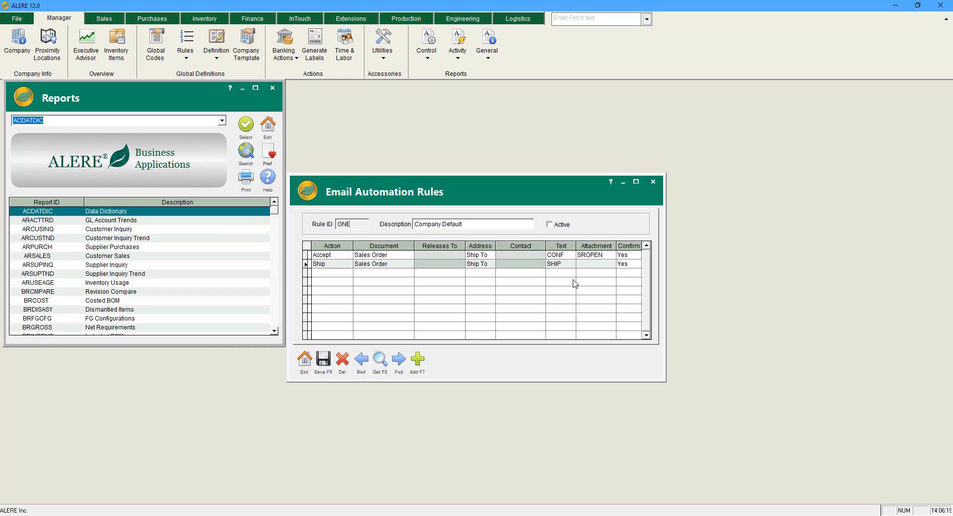
type("SRP")
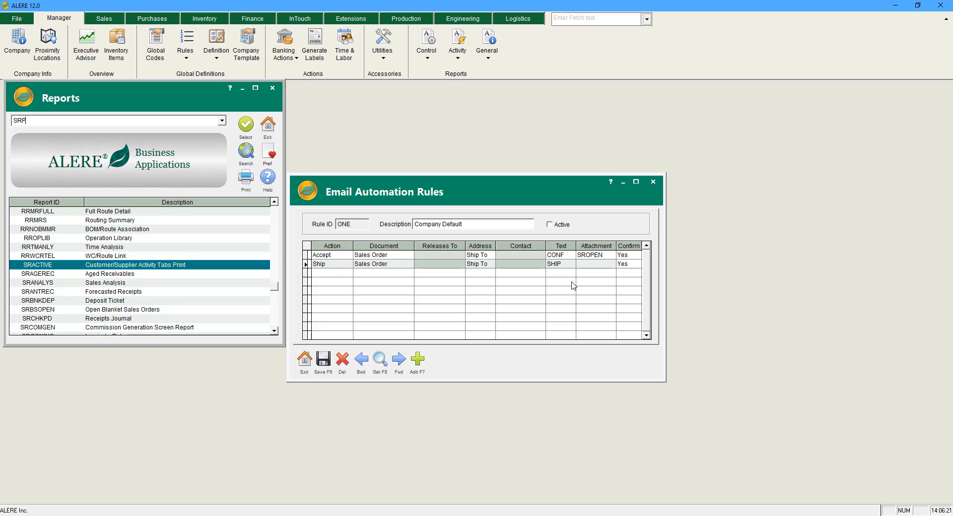
left_click(246, 124)
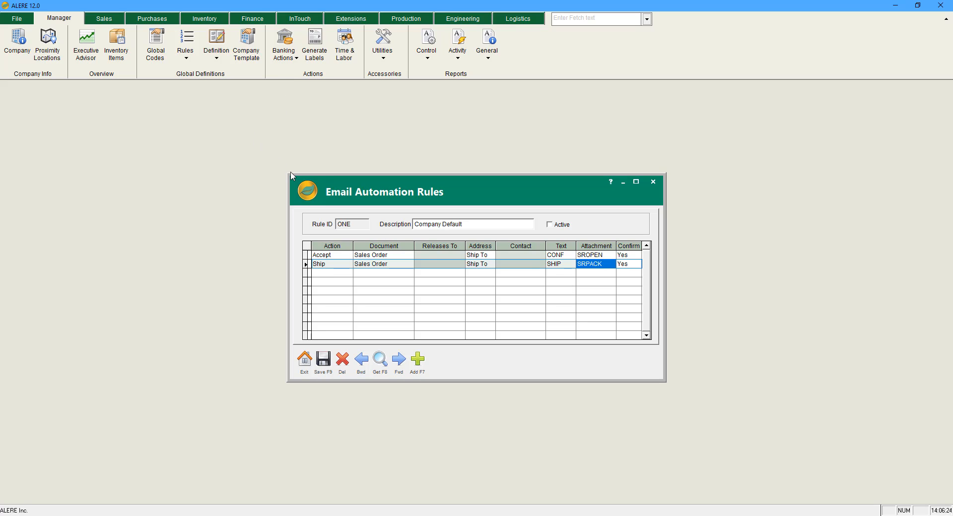
left_click(629, 265)
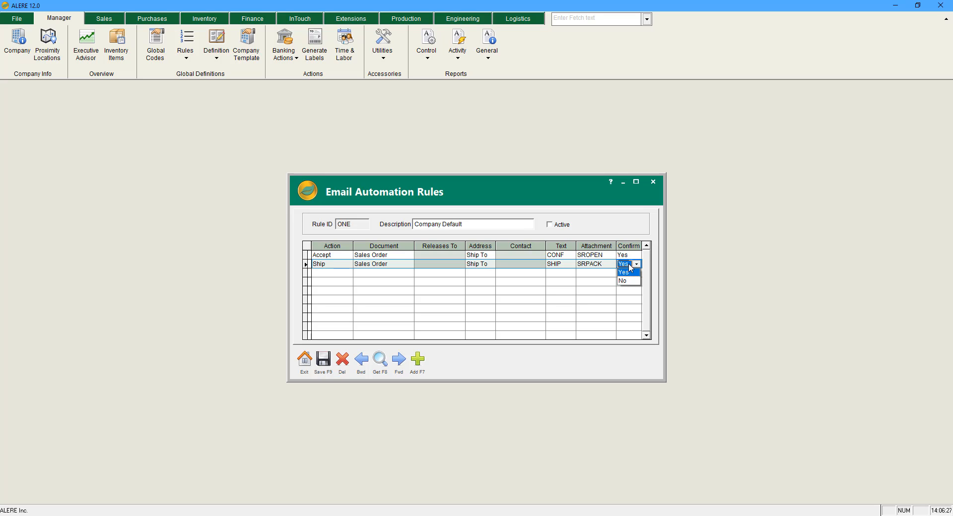
left_click(624, 284)
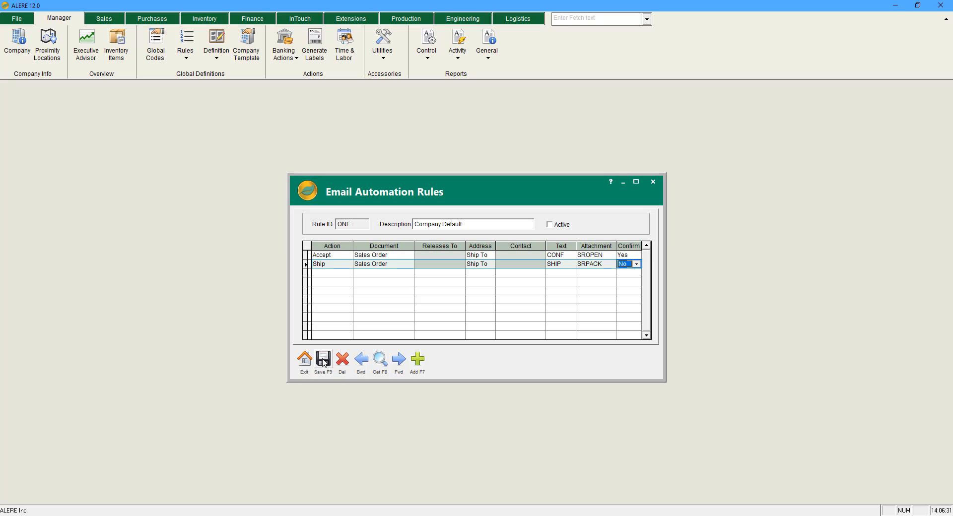
Step: Save the rule and add a third line with the action Ship and the document type Sales Order
left_click(323, 363)
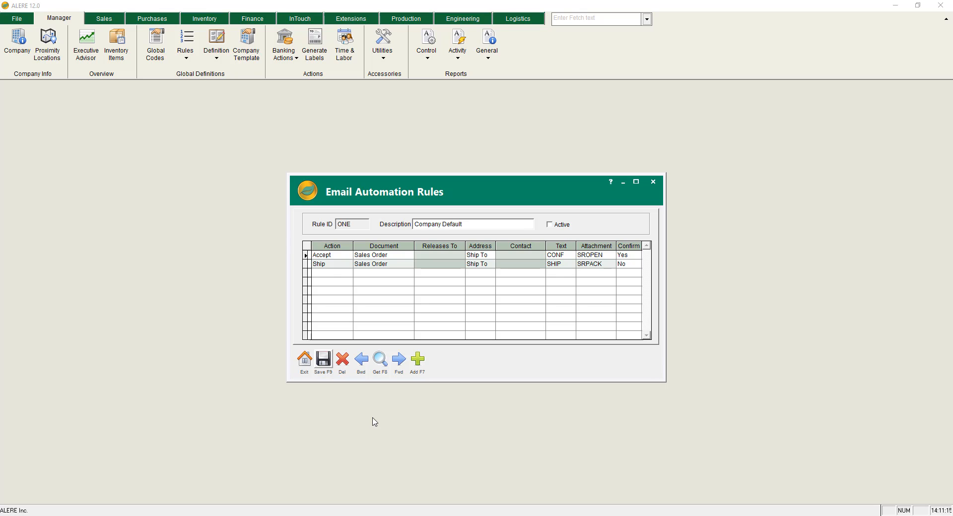
left_click(346, 276)
left_click(348, 273)
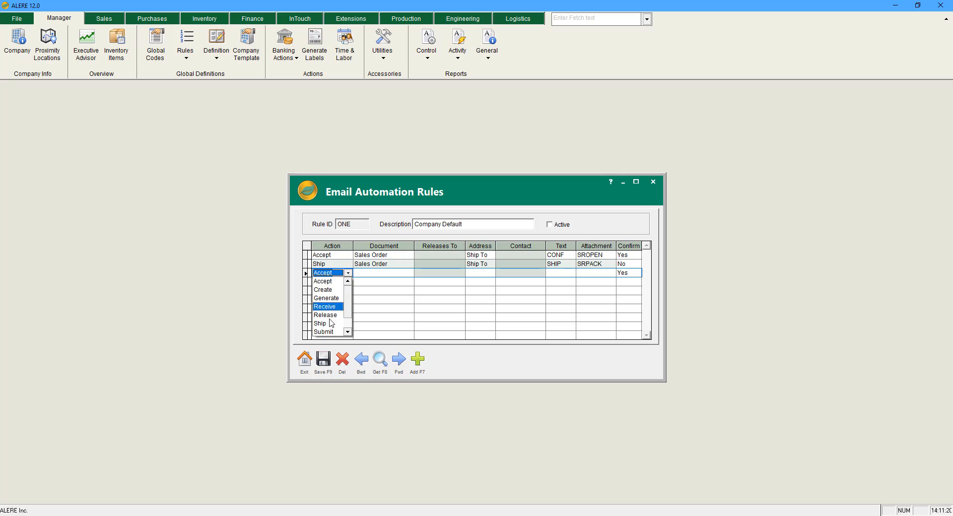
left_click(326, 325)
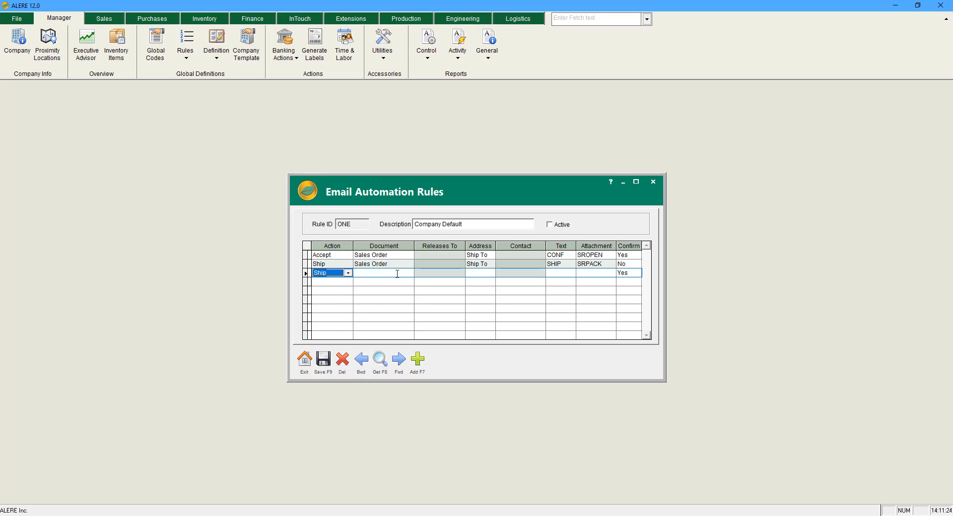
left_click(397, 274)
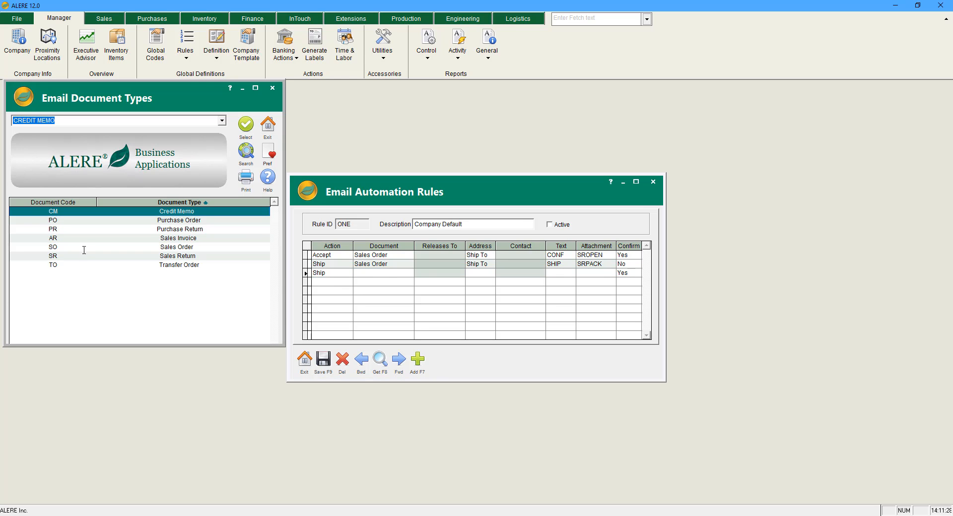
left_click(84, 246)
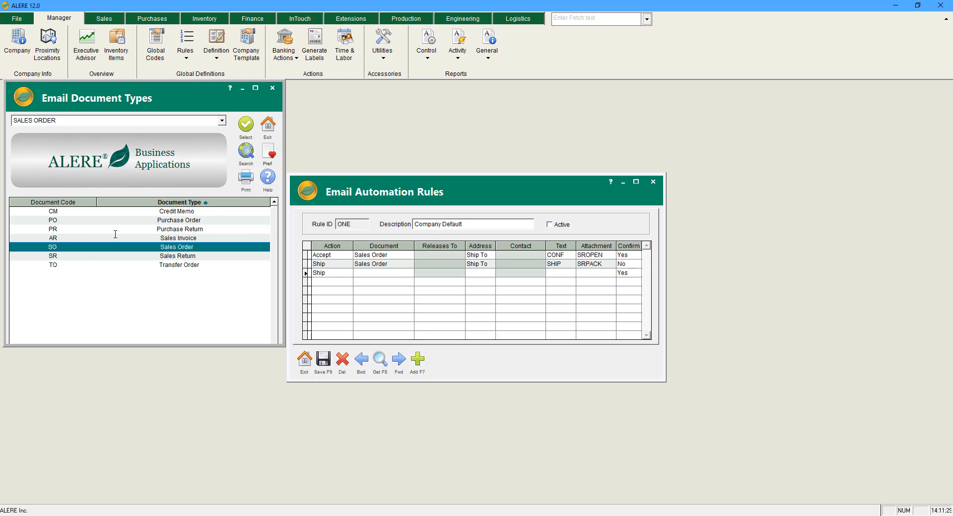
left_click(245, 129)
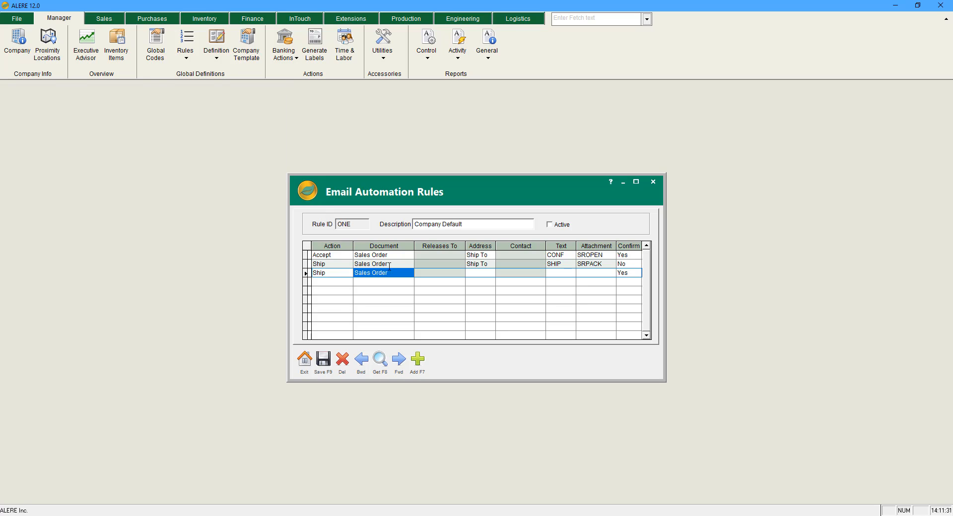
Step: Address the third line's email to Internal and assign the second-to-last listed email contact as its recipient
left_click(478, 276)
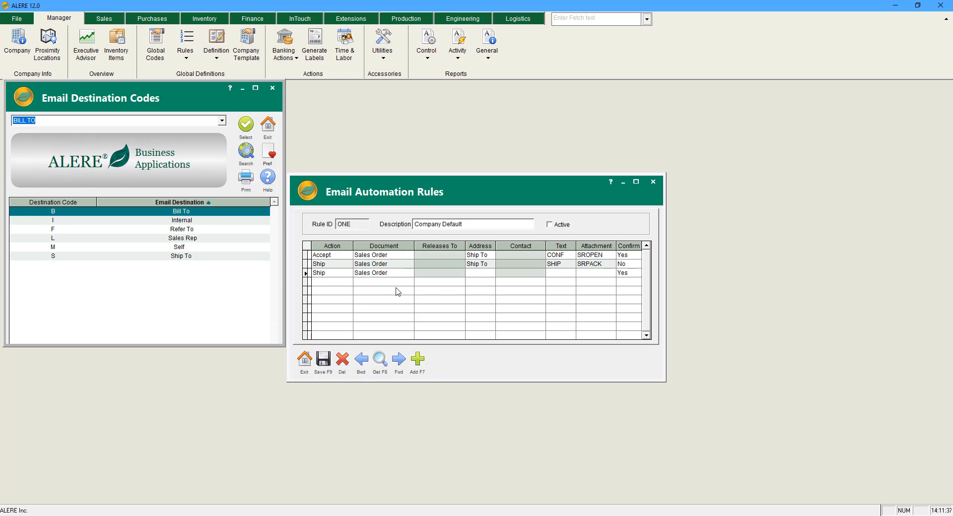
left_click(116, 223)
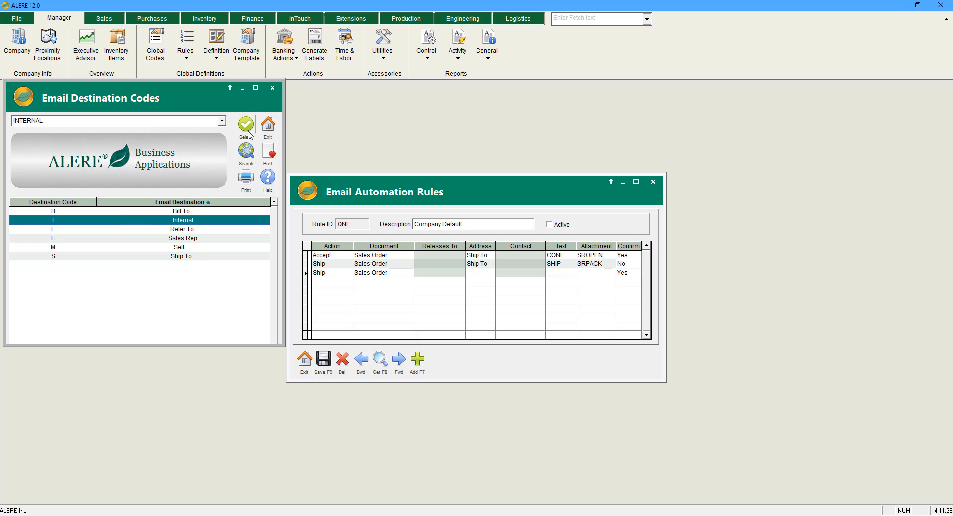
left_click(444, 276)
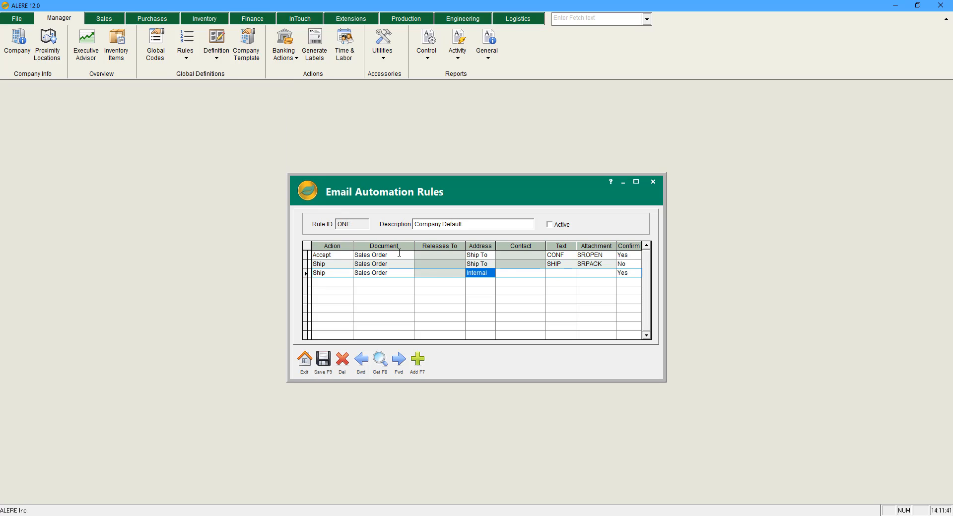
left_click(517, 273)
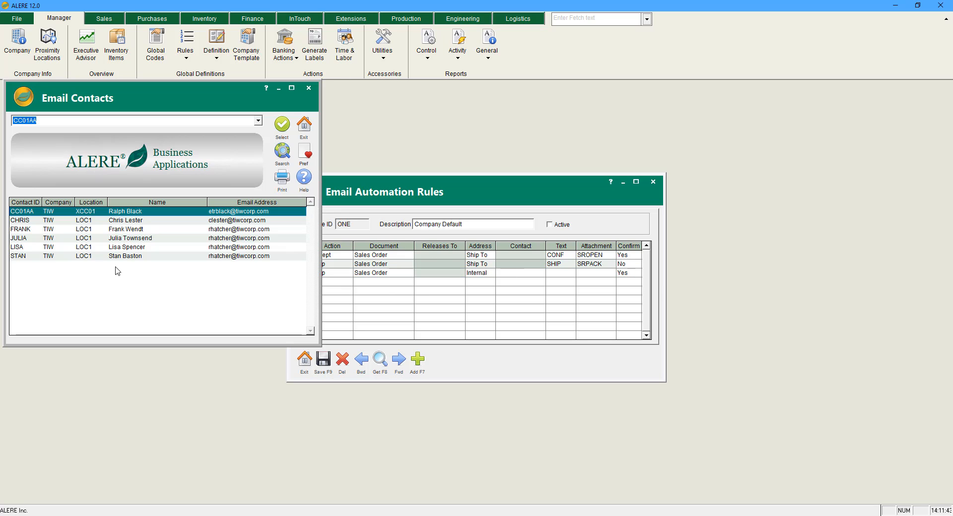
left_click(91, 248)
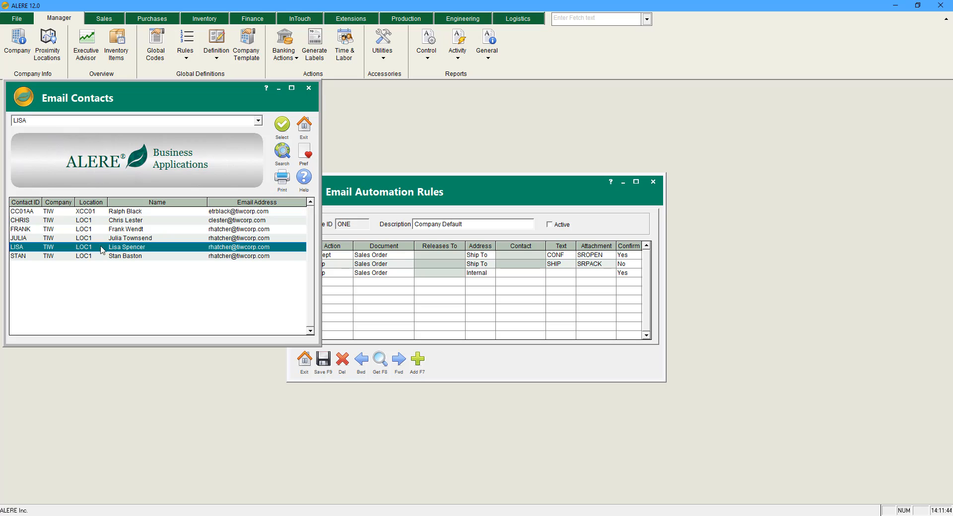
left_click(282, 124)
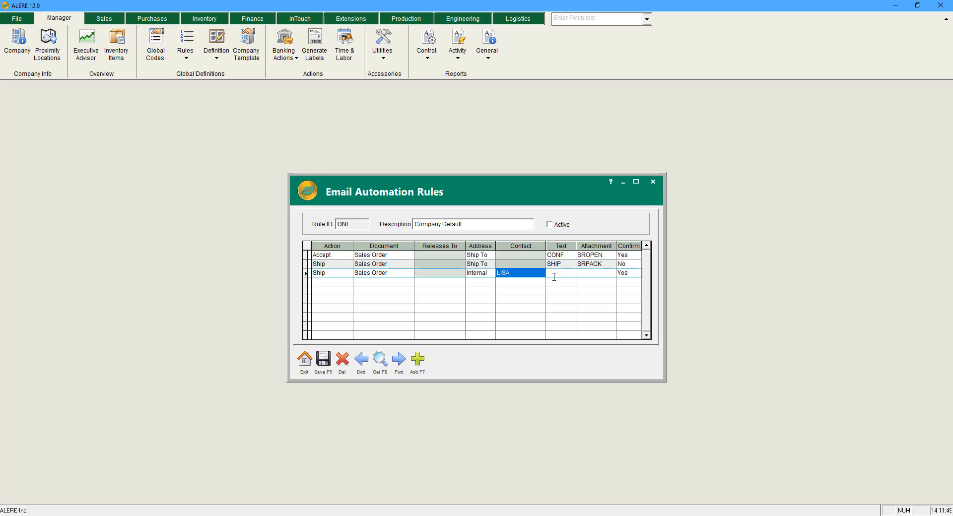
Step: Give the internal Ship line the SHIP email text and attach the SRPACK packing list report
left_click(553, 273)
double_click(553, 273)
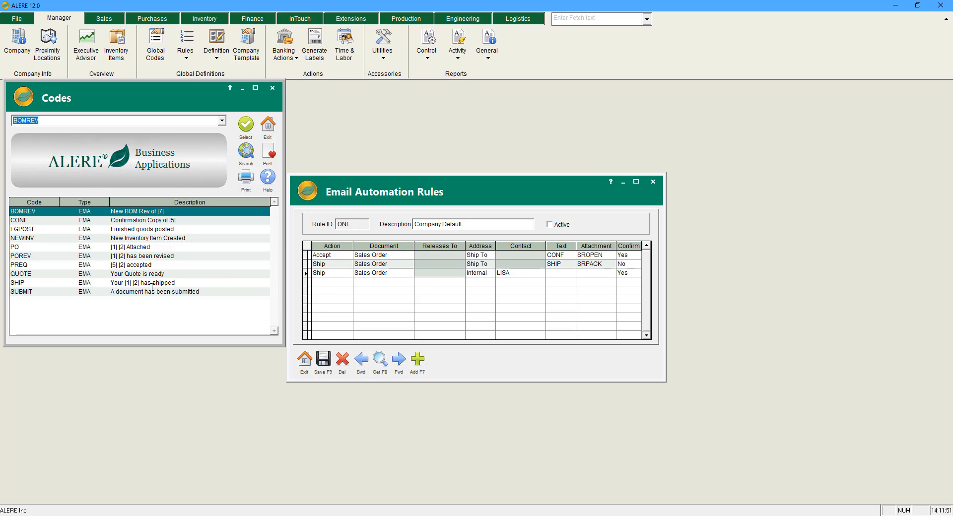
left_click(29, 283)
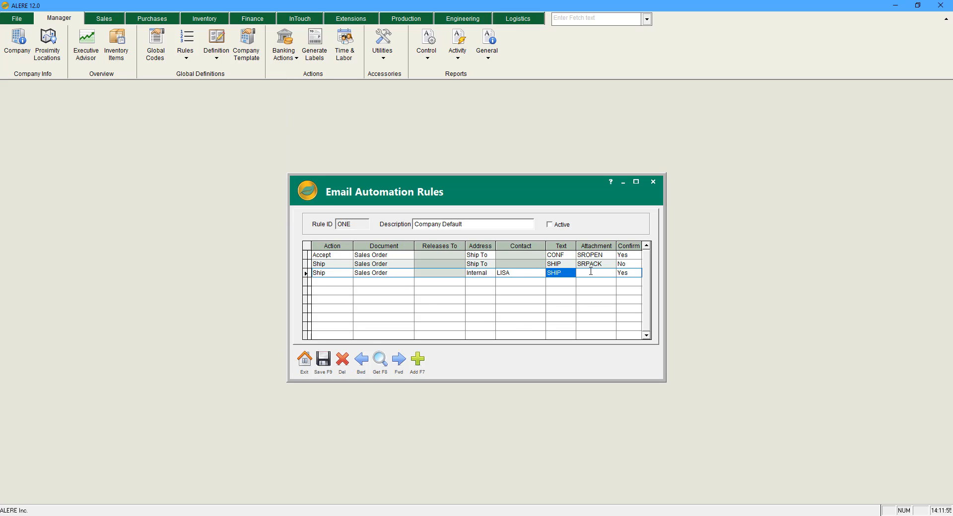
double_click(588, 274)
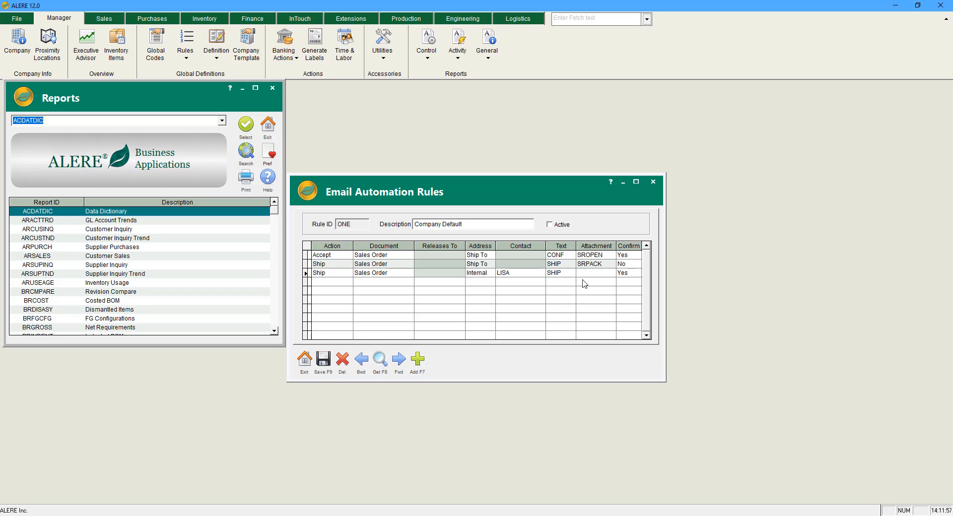
type("SRP")
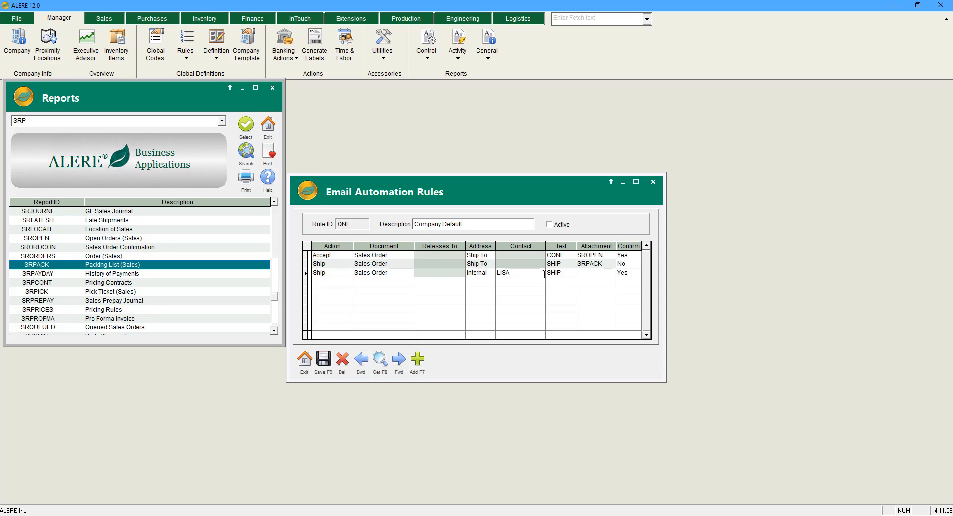
left_click(246, 125)
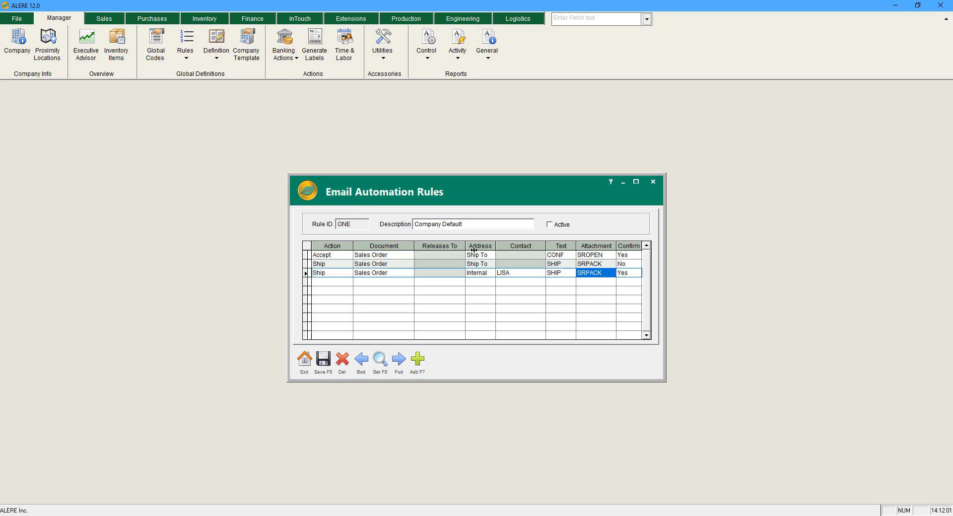
Step: Set the internal Ship line's confirmation to No and save the rule
left_click(630, 273)
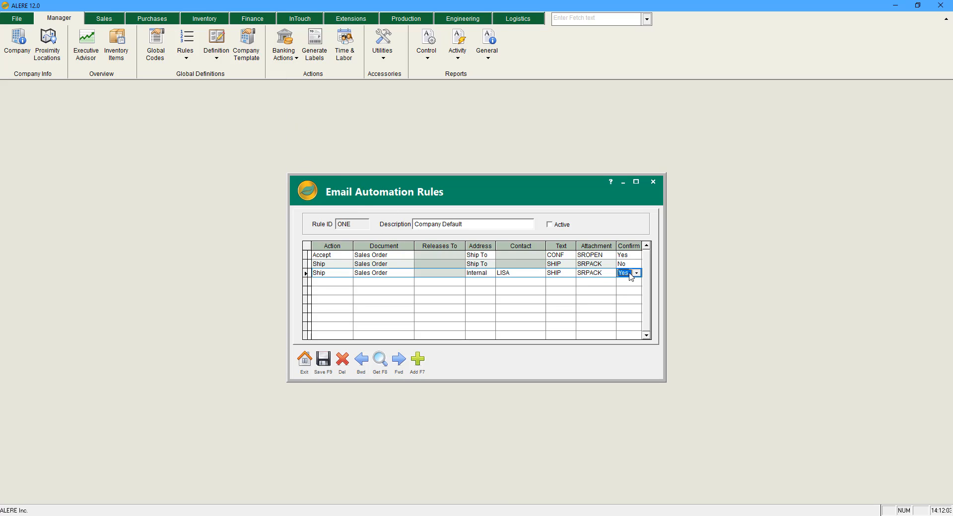
left_click(624, 295)
left_click(326, 368)
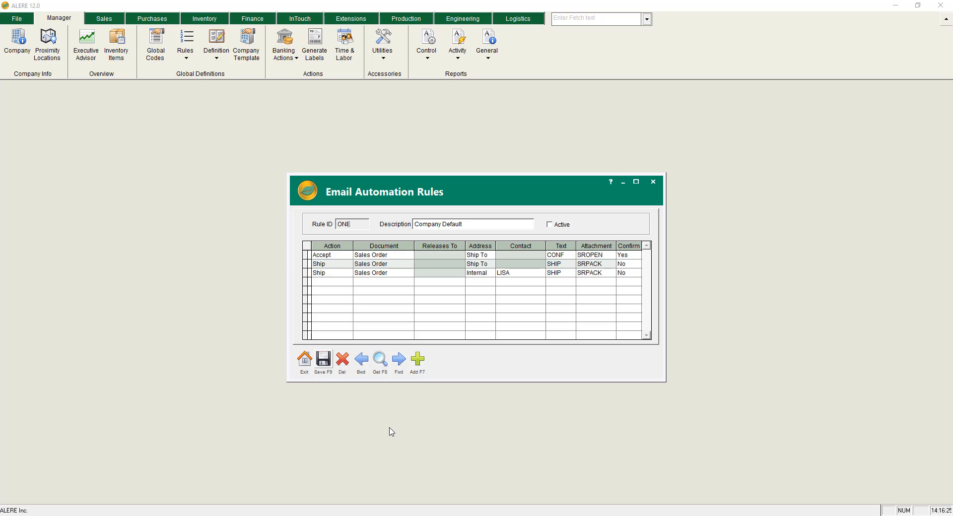
Step: Open the Company Defaults maintenance screen and keep the email type at Extended MAPI (Outlook)
left_click(19, 18)
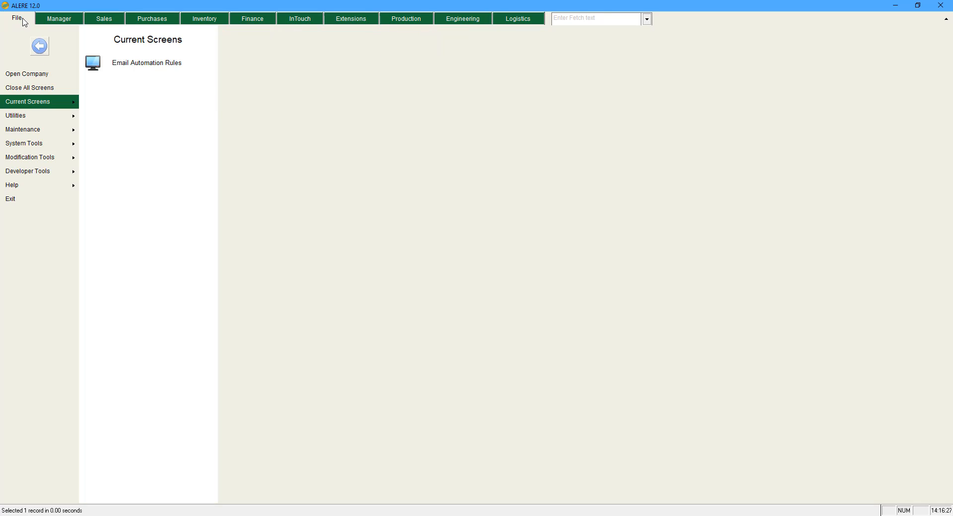
left_click(17, 132)
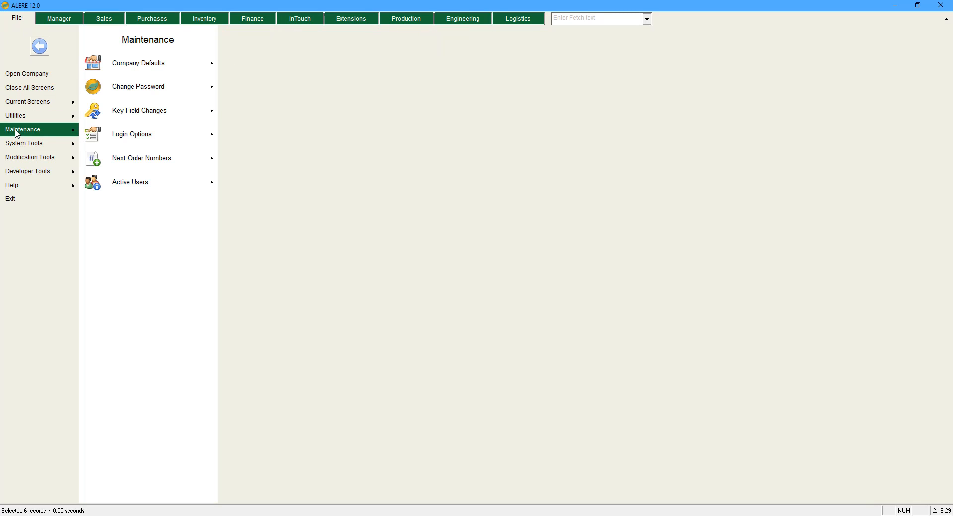
left_click(163, 66)
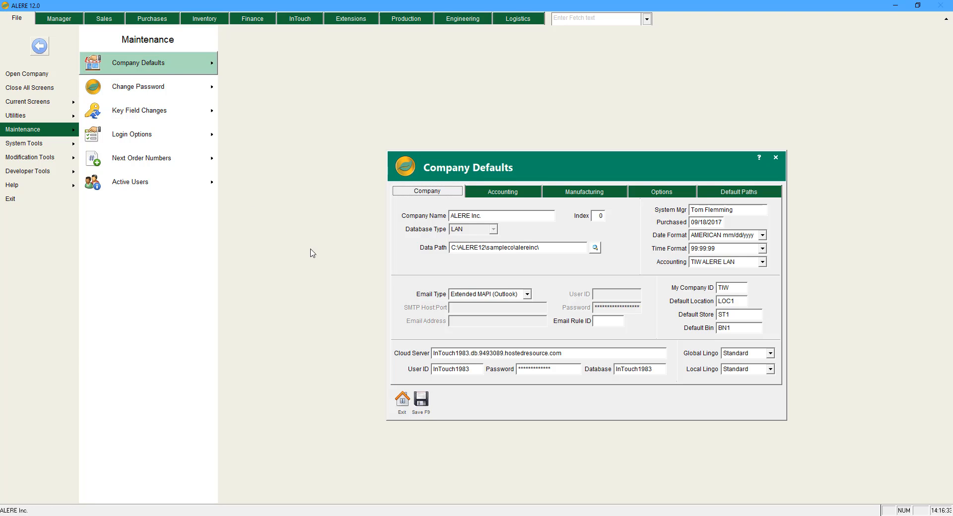
left_click(527, 294)
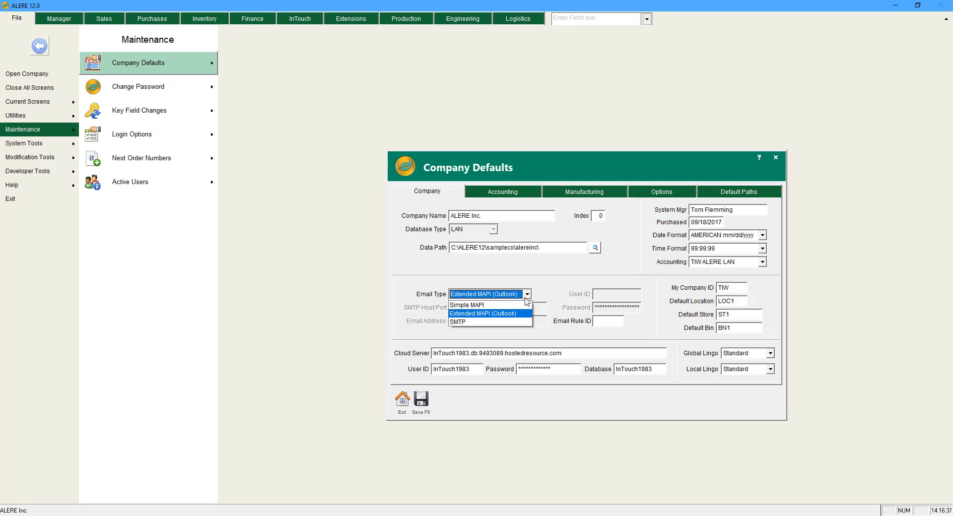
left_click(522, 314)
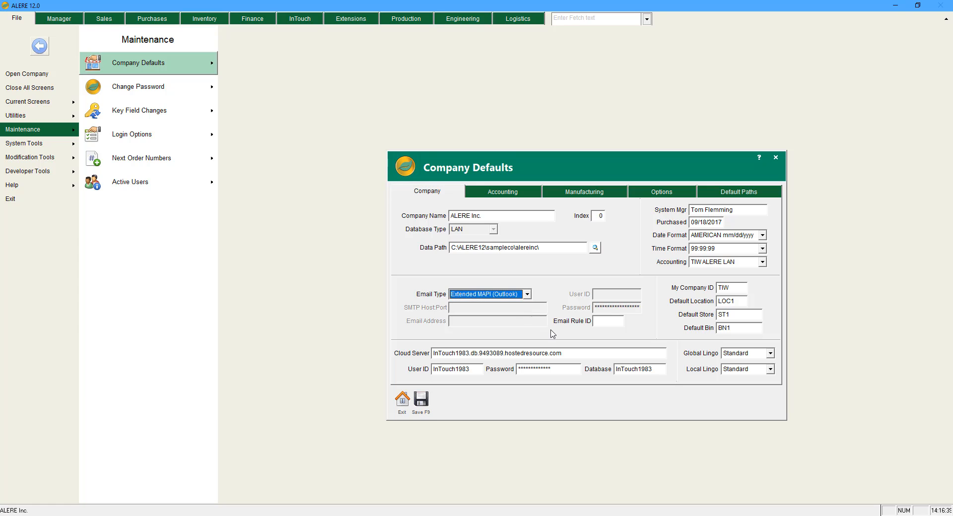
Step: Assign email rule ONE as the company's Email Rule ID and save the company defaults
double_click(603, 321)
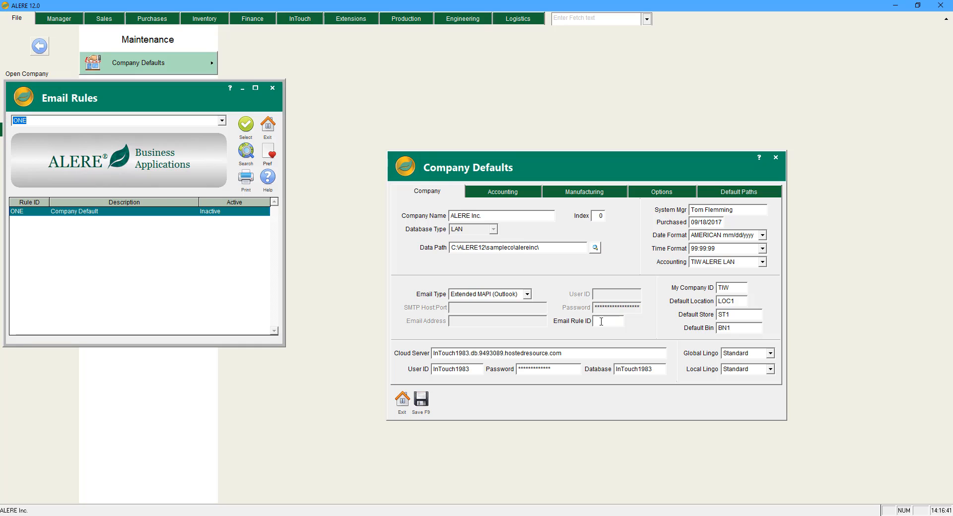
left_click(153, 215)
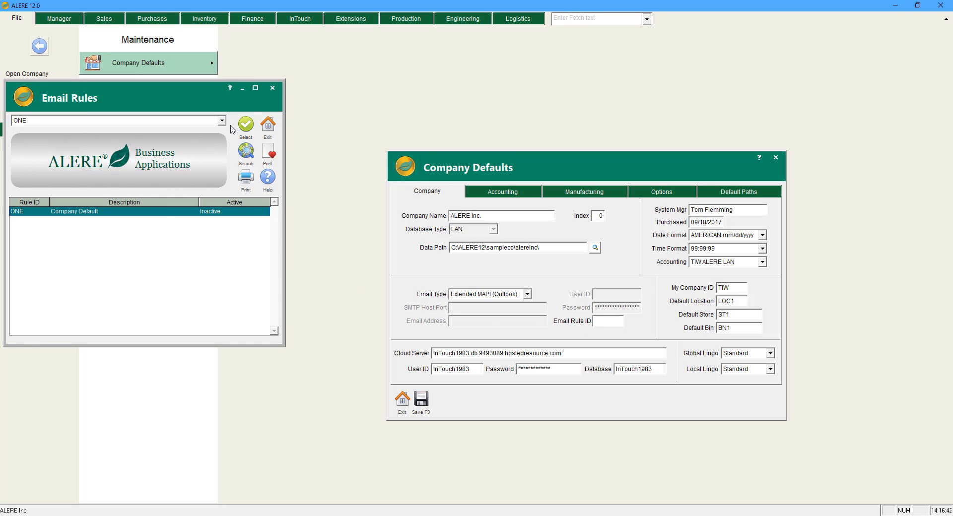
left_click(246, 128)
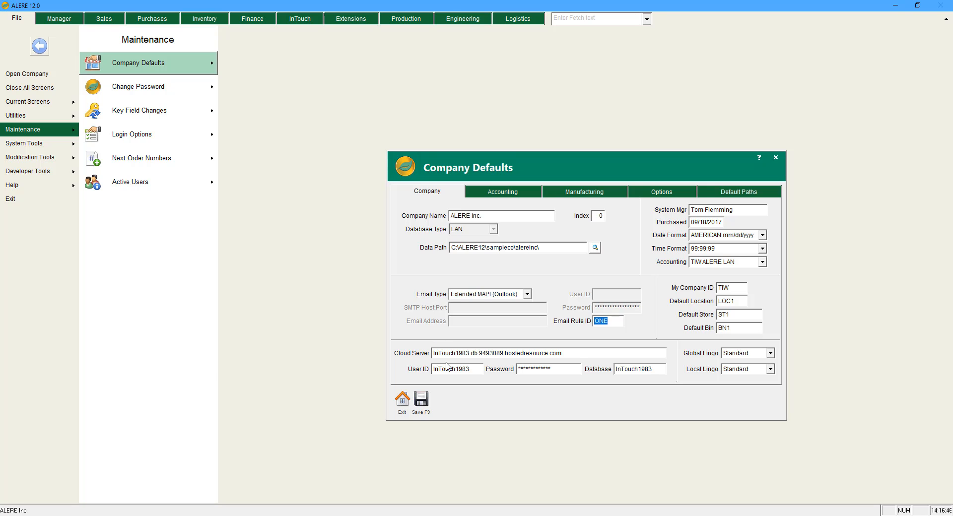
left_click(421, 401)
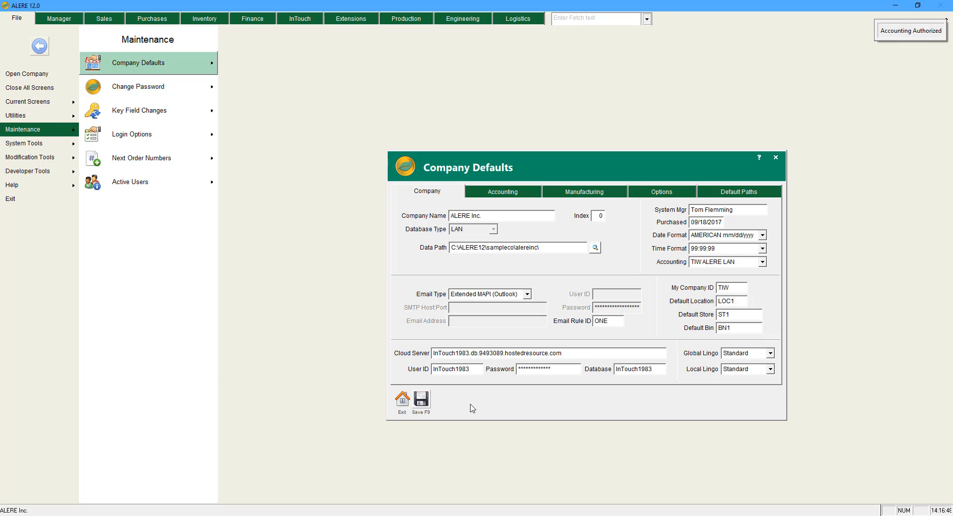